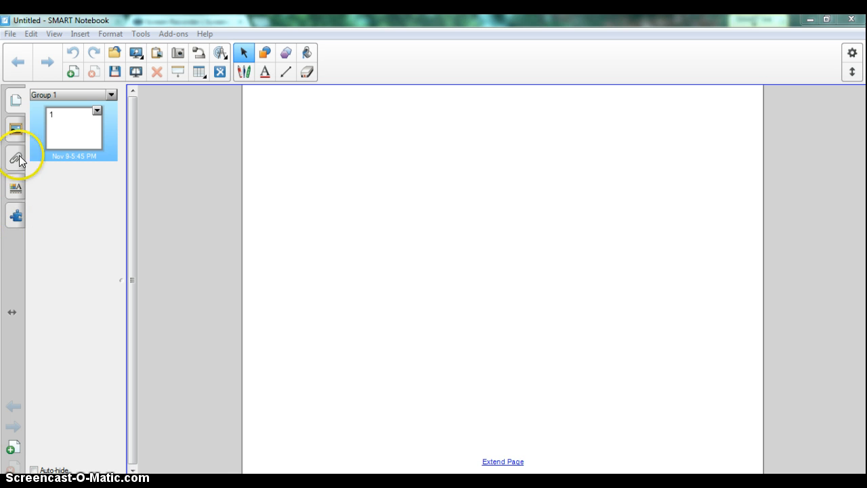
Search the gallery for "vortex"
left_click(16, 132)
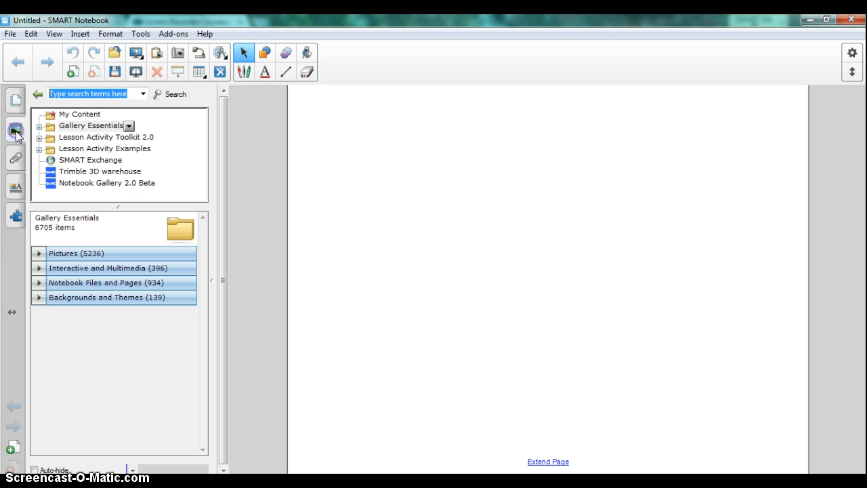
type("vorte")
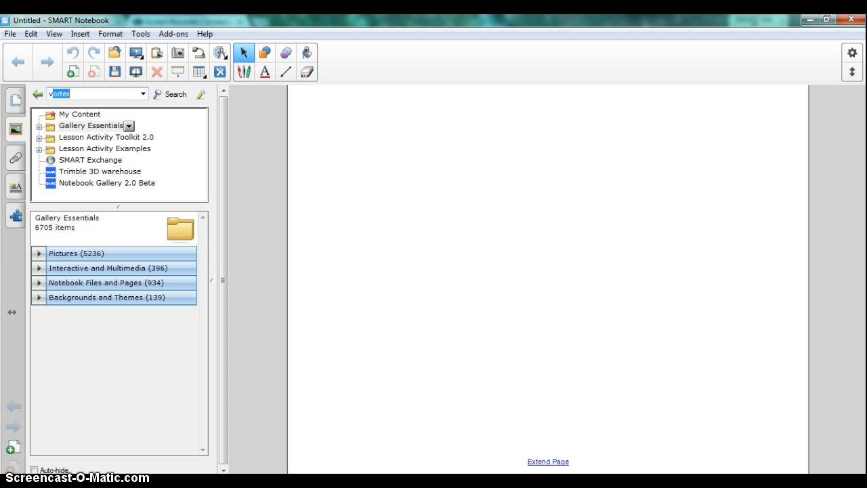
type("x")
left_click(181, 95)
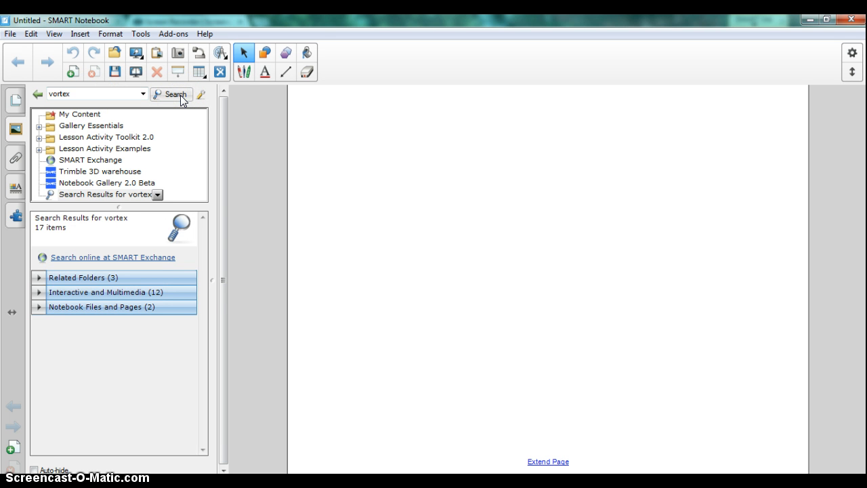
Place the Blue - Vortex sort activity from the Interactive and Multimedia results on the blank page
left_click(37, 292)
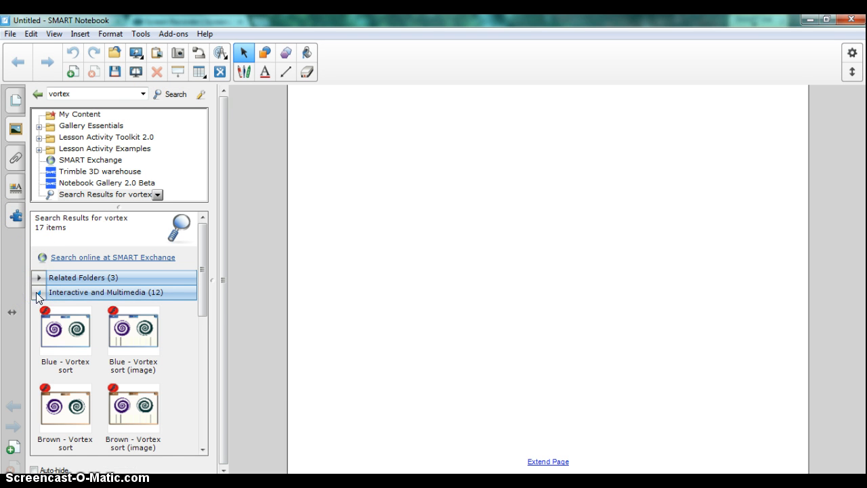
left_click(204, 266)
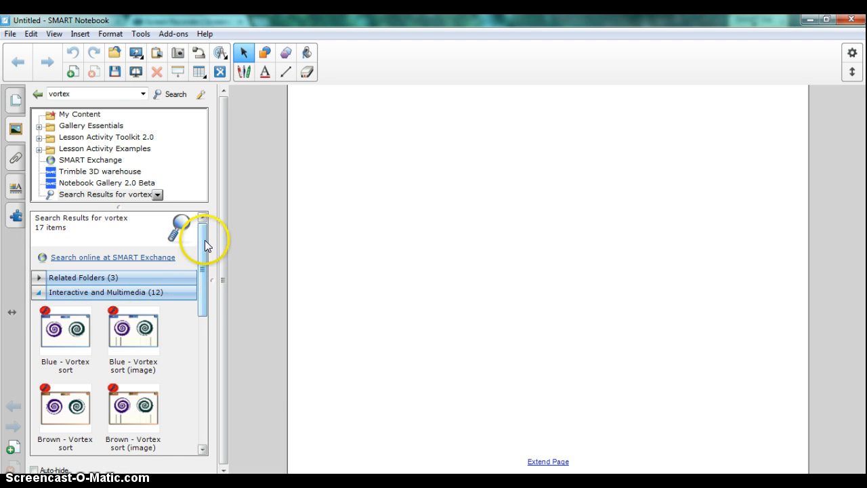
left_click_drag(204, 240, 200, 269)
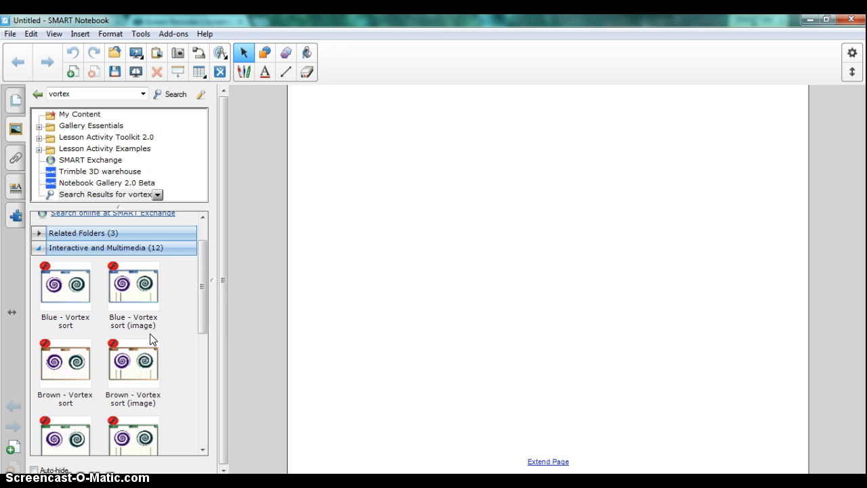
left_click(54, 290)
left_click_drag(53, 290, 547, 272)
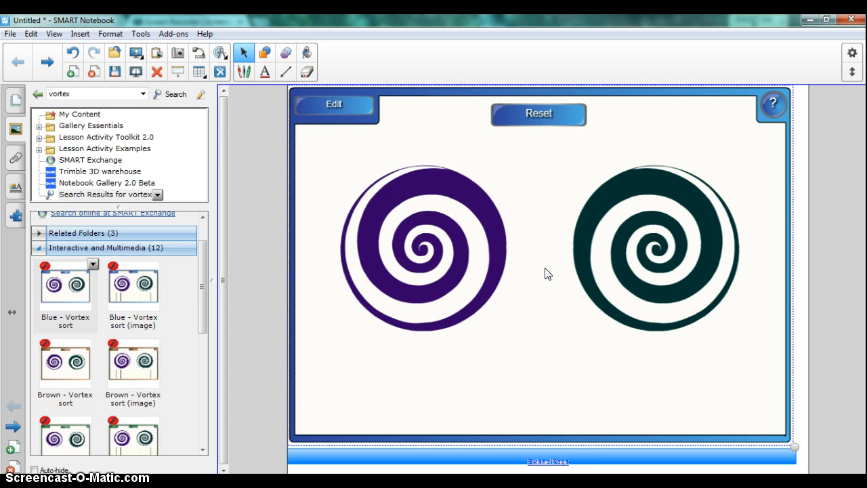
Open the activity's settings and label Vortex 1 "Living" and Vortex 2 "Nonliving"
left_click(338, 108)
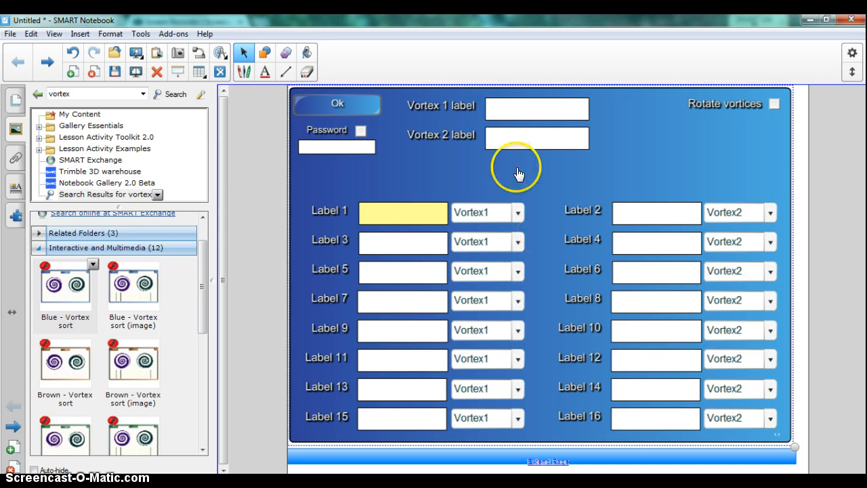
left_click(513, 109)
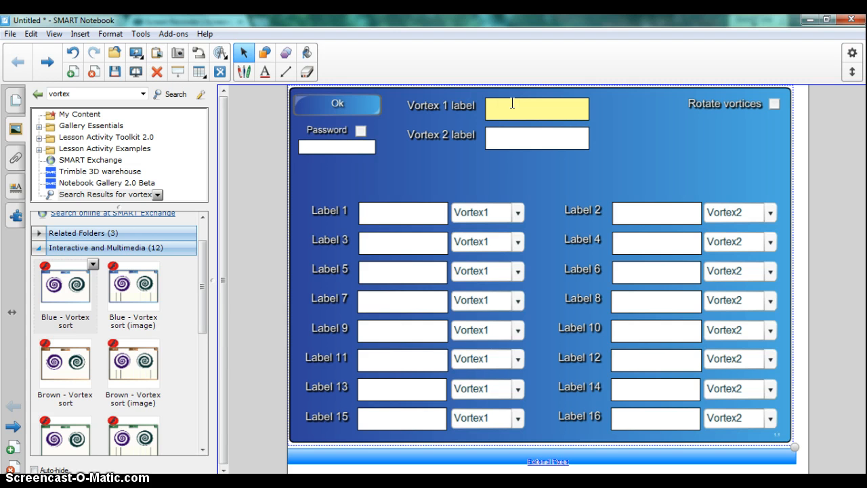
type("Living")
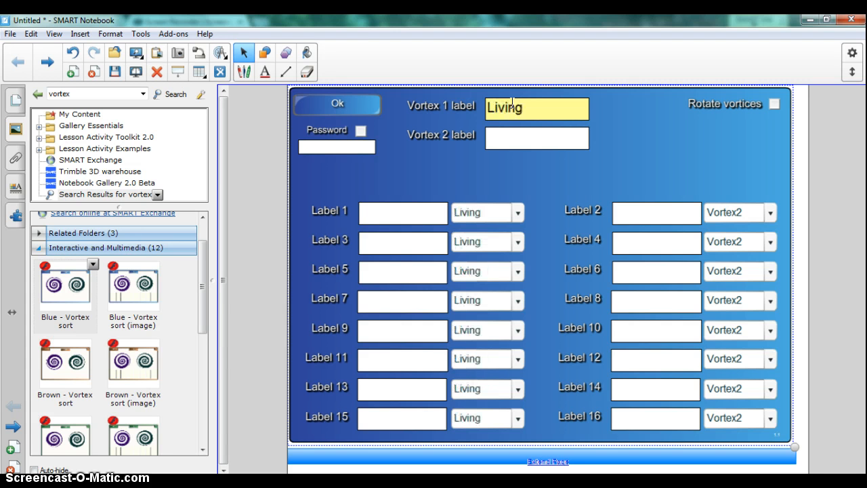
left_click(542, 138)
type("N")
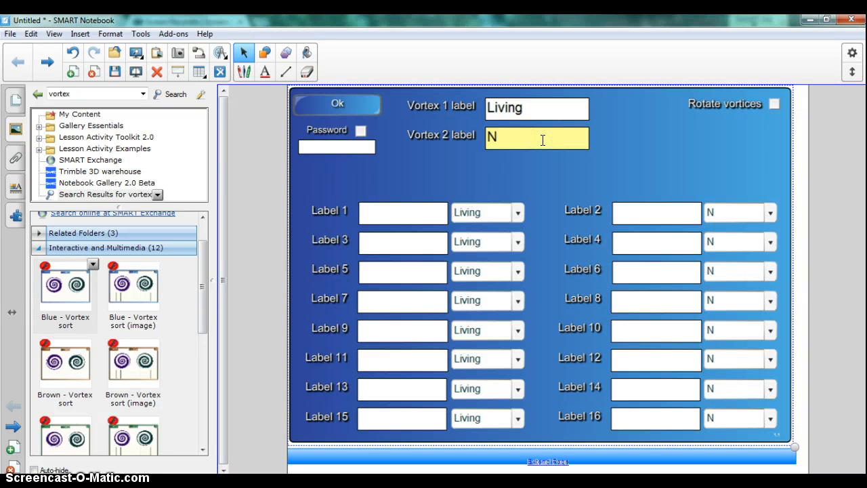
type("onliving")
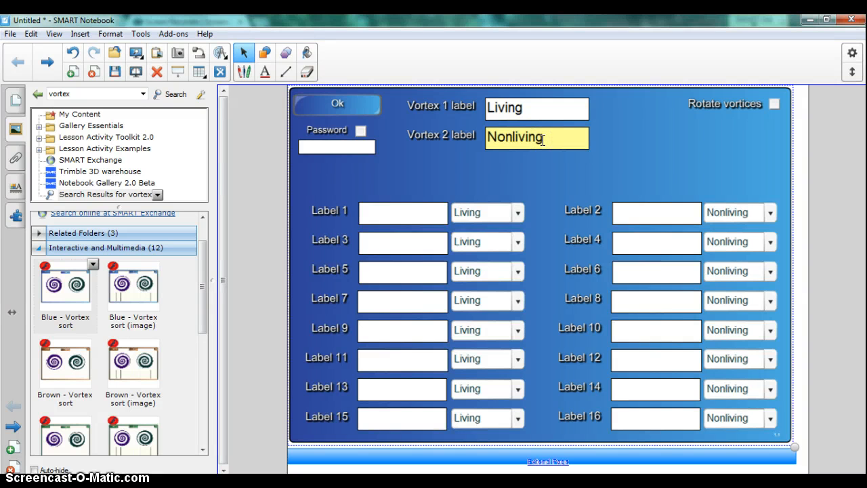
key("Caps_Lock")
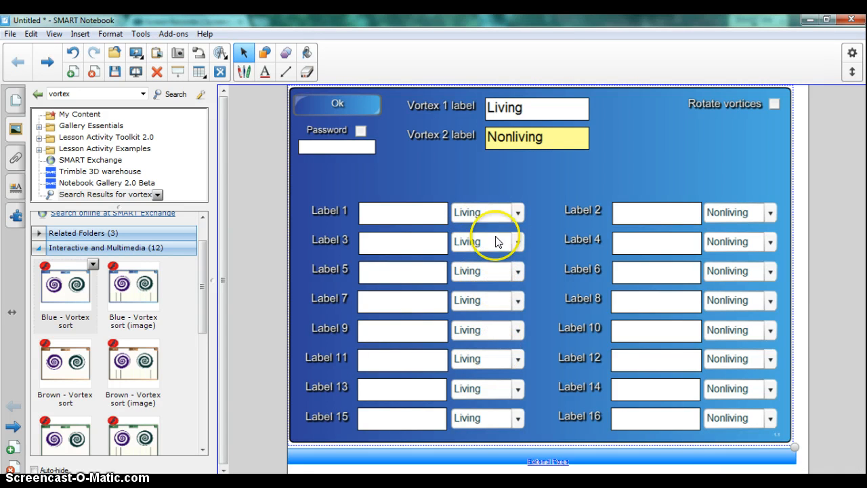
Enter "duck" as Label 1 and assign it to the Living vortex
left_click(428, 212)
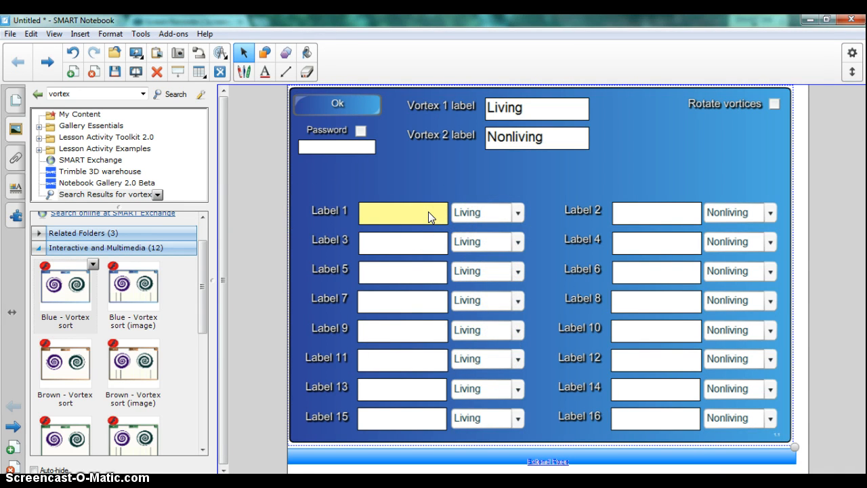
type("duck")
left_click(517, 214)
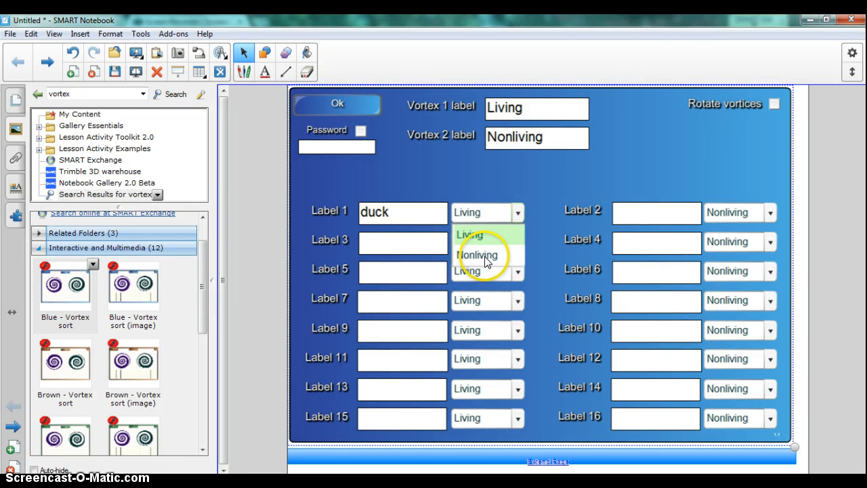
left_click(485, 262)
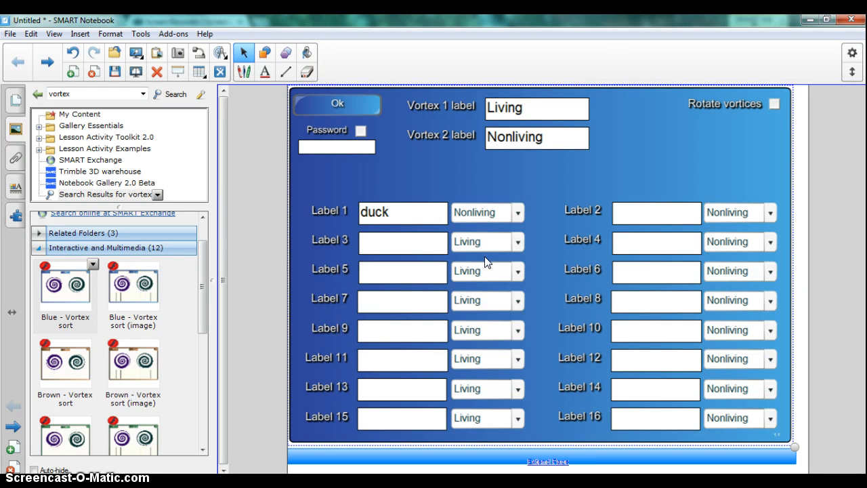
left_click(518, 212)
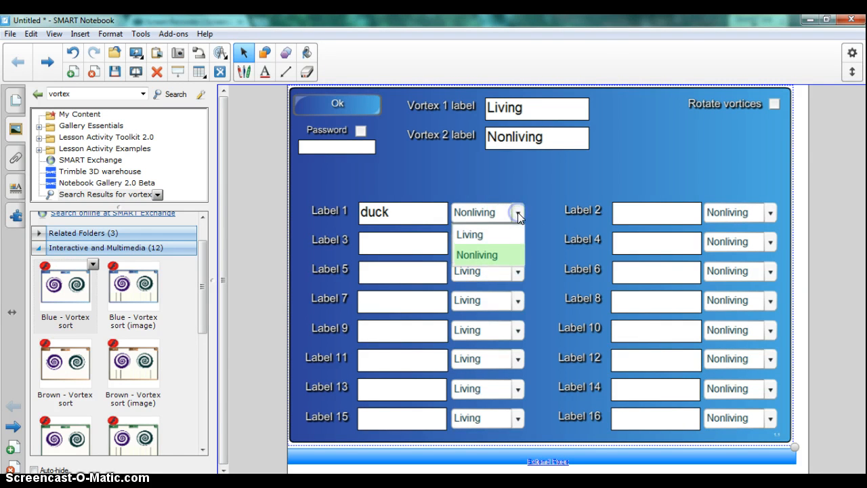
left_click(483, 236)
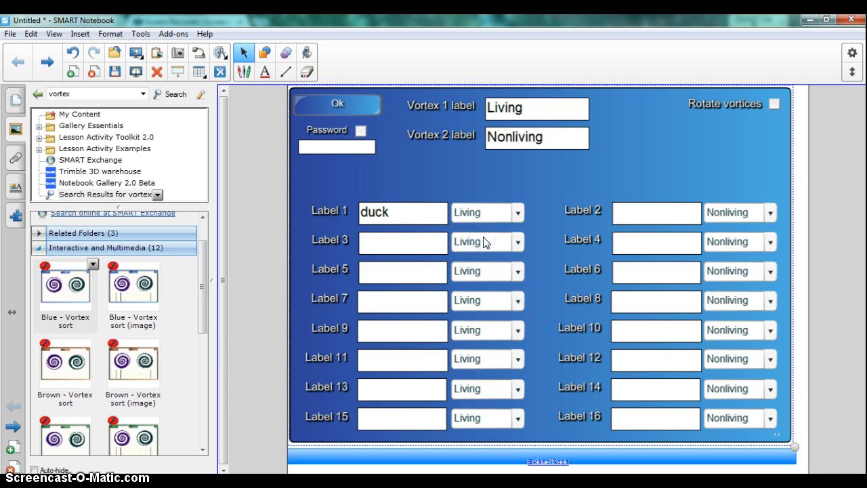
Enter the living items "elephant", "tree" and "cat" as Labels 3, 5 and 7
left_click(433, 244)
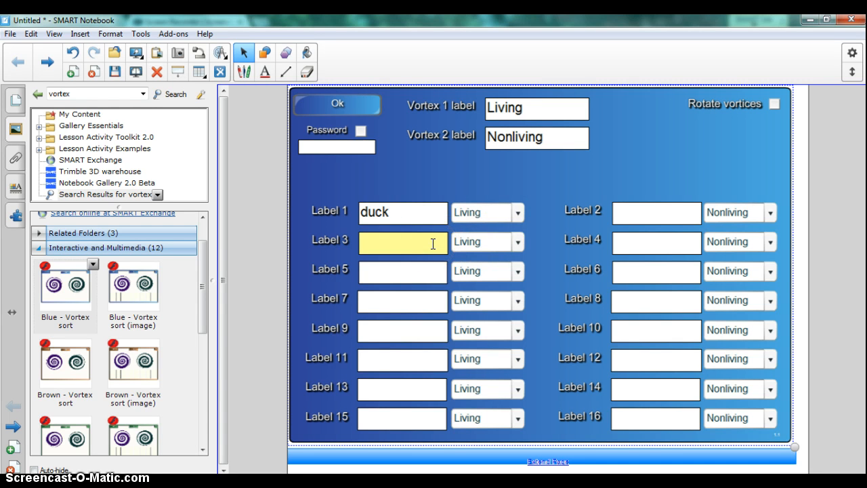
type("elephant")
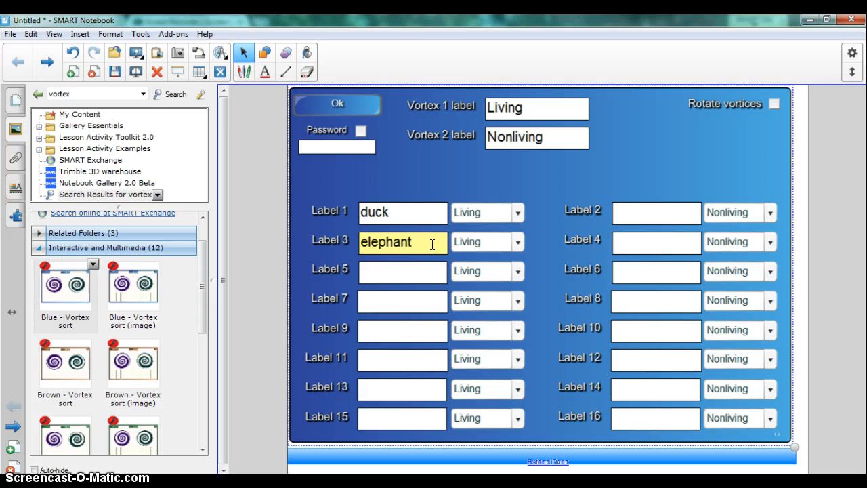
left_click(427, 274)
type("treee")
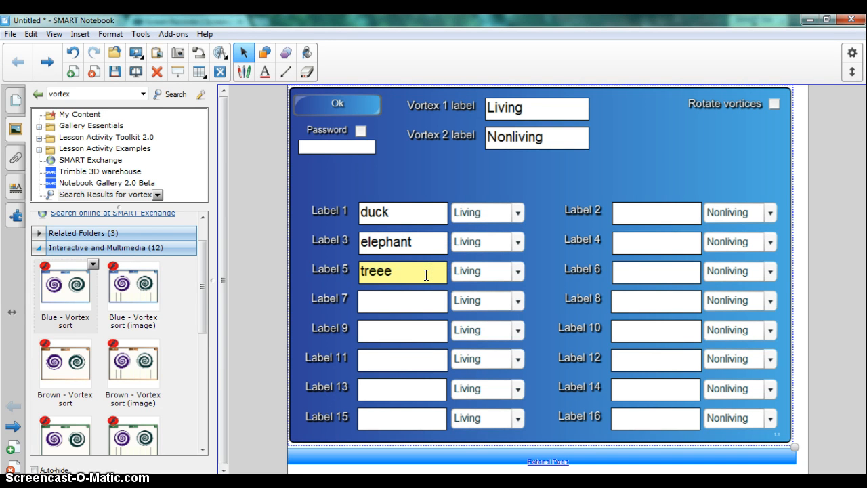
key("BackSpace")
left_click(427, 301)
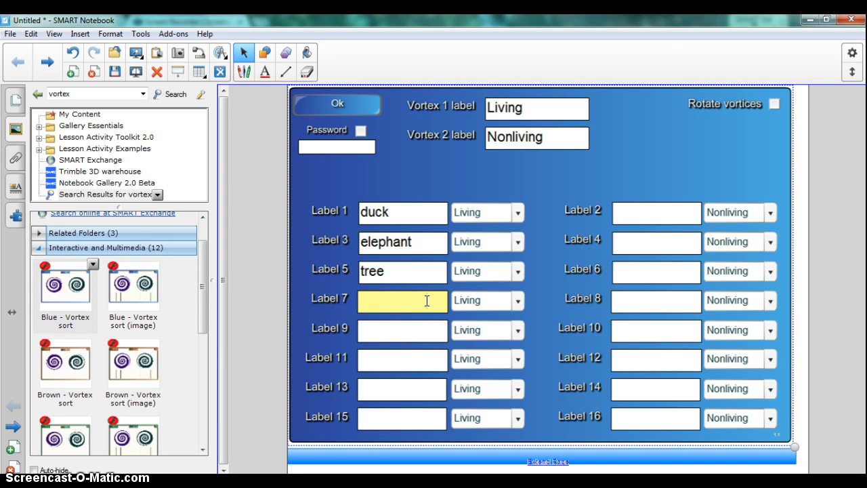
type("cat")
left_click(397, 417)
left_click(401, 368)
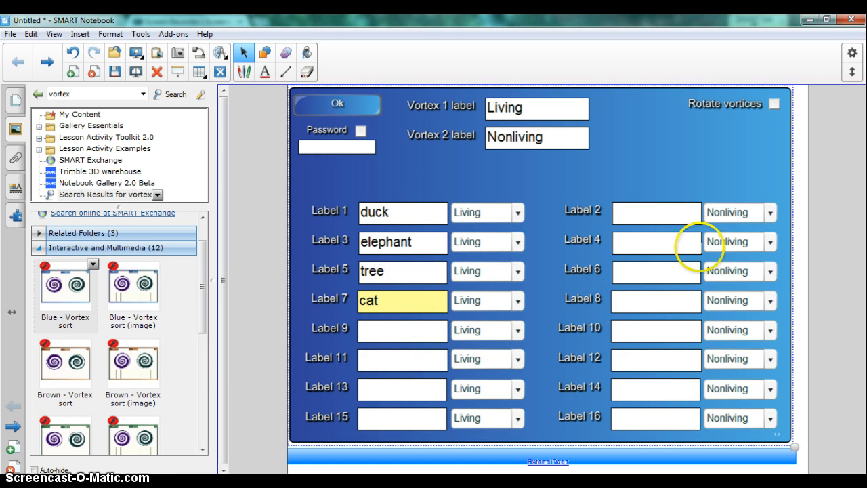
Enter the nonliving items "rock", "water", "pebble" and "sand" as Labels 2, 4, 6 and 8
left_click(671, 216)
type("roc")
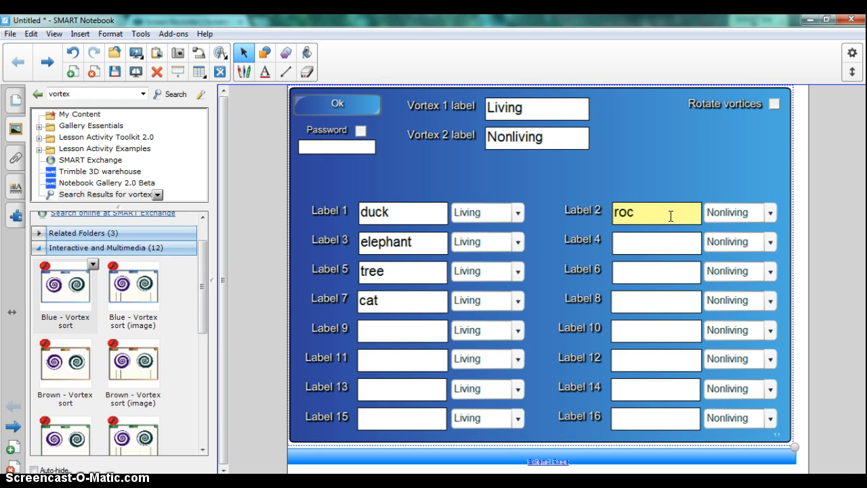
type("k")
left_click(664, 242)
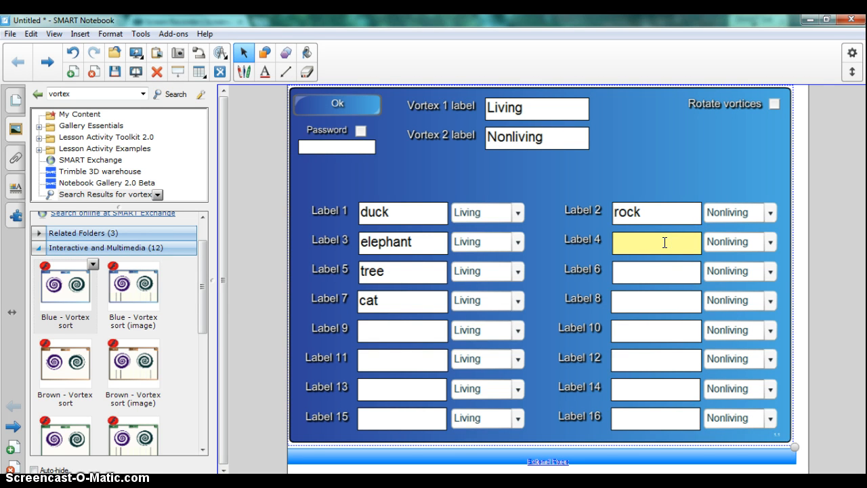
type("water")
left_click(661, 271)
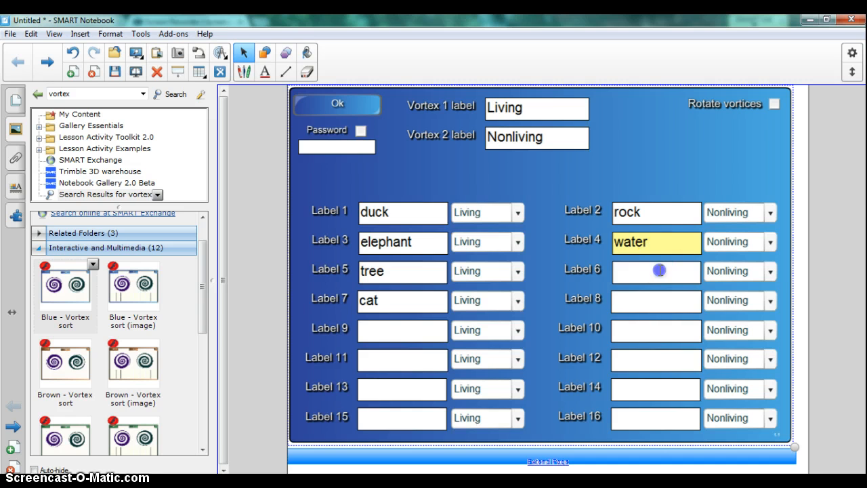
type("pebble")
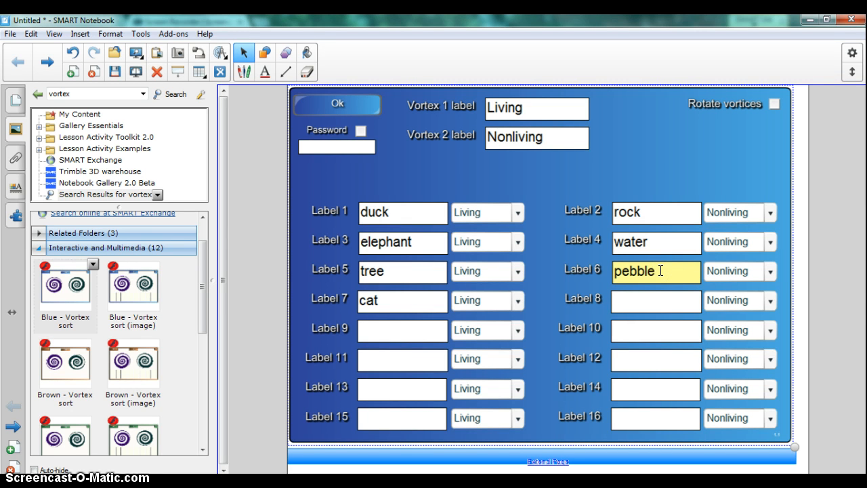
left_click(665, 302)
type("sand")
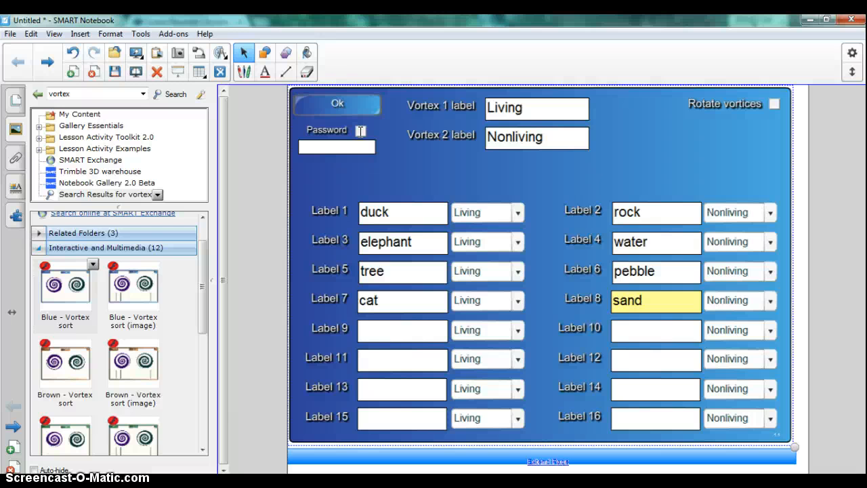
Preview the sorting activity once with Rotate vortices turned on and once with it turned off
left_click(775, 104)
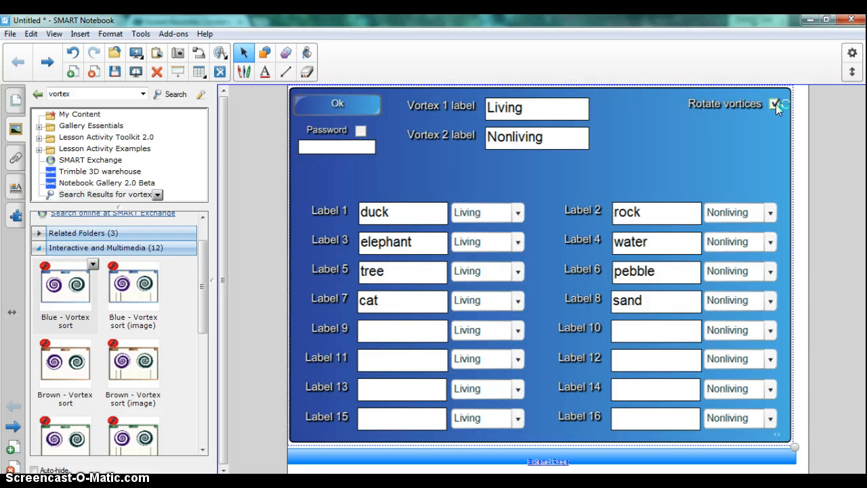
left_click(347, 104)
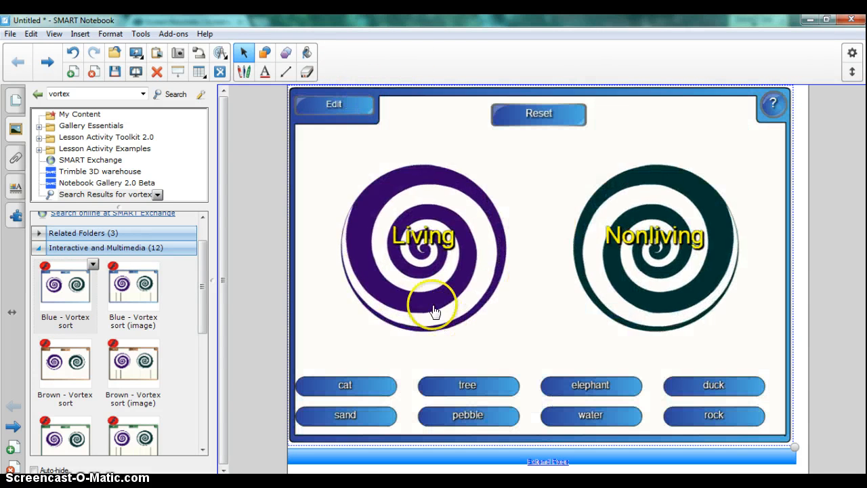
left_click(338, 106)
left_click(774, 104)
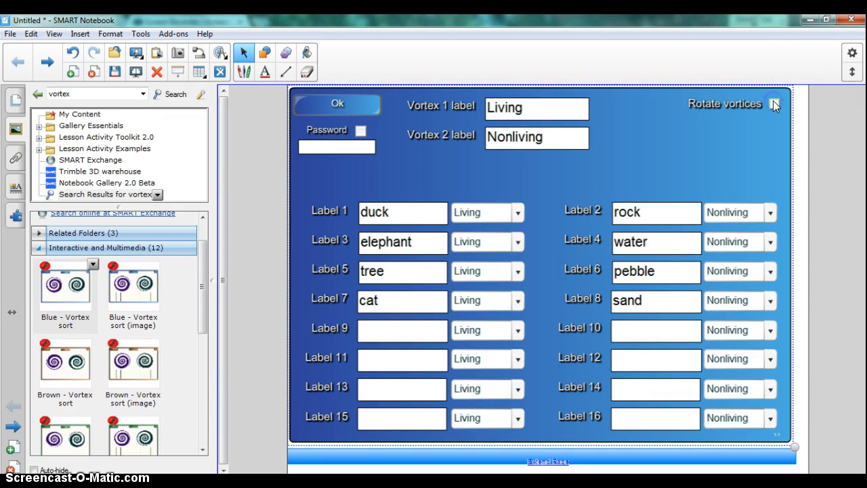
left_click(774, 104)
left_click(327, 111)
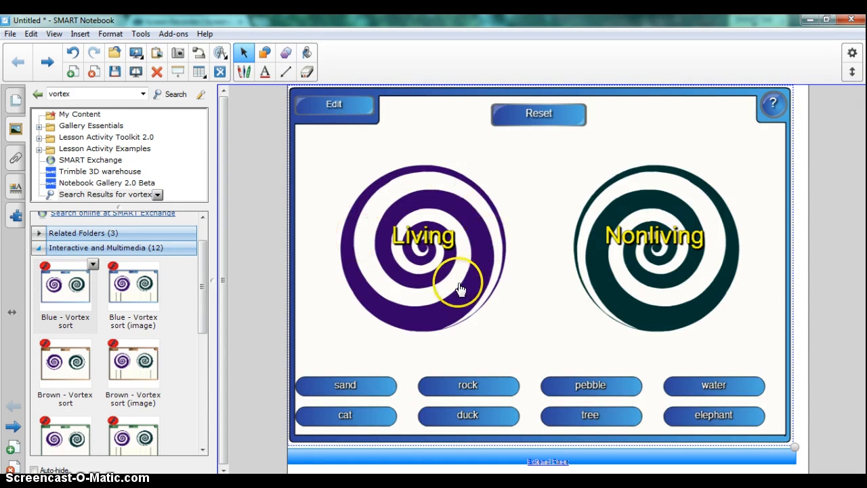
Turn on Rotate vortices in the activity's settings and apply them to return to the sorting page
left_click(324, 109)
left_click(774, 105)
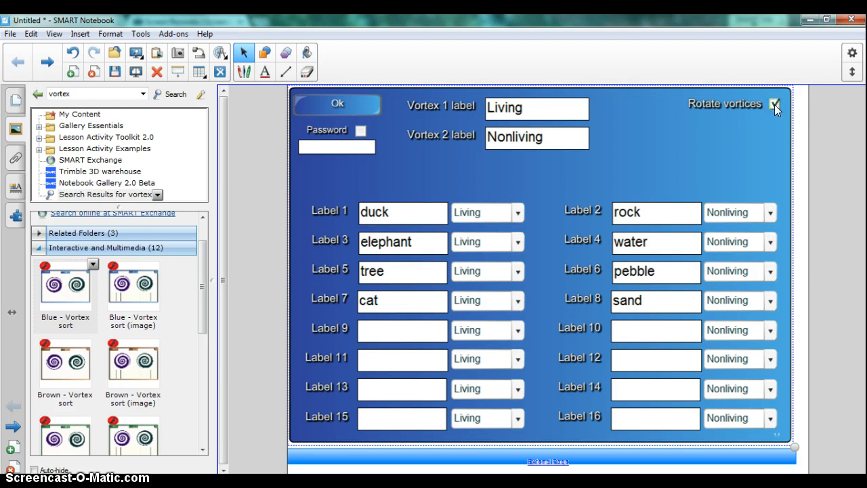
left_click(338, 105)
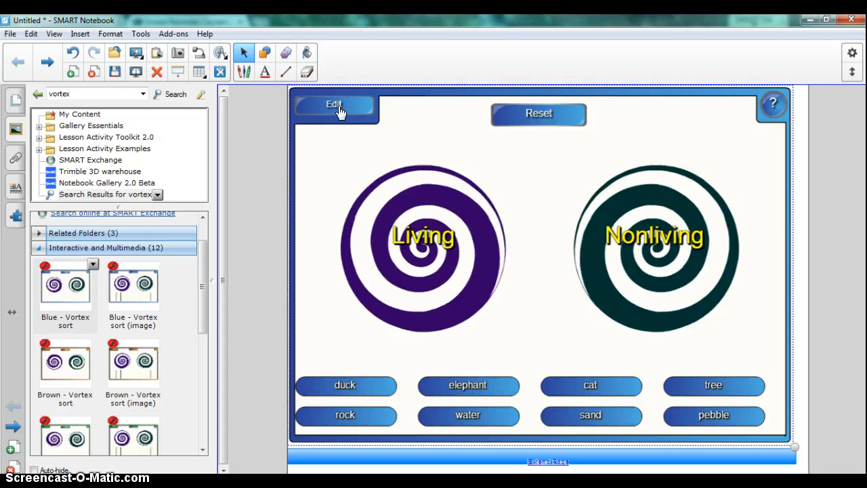
left_click(366, 230)
Reshuffle the words by reopening and accepting the activity's settings, and test sorting "sand" into Nonliving and "pebble" into Living
left_click(334, 106)
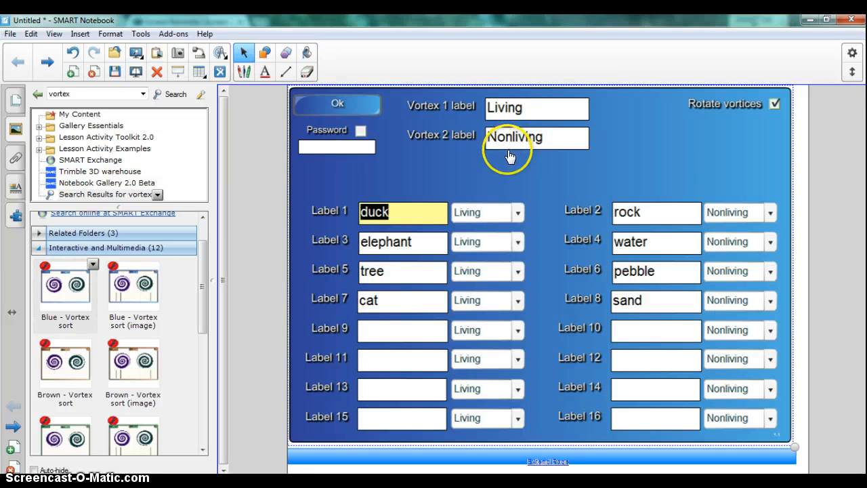
left_click(338, 106)
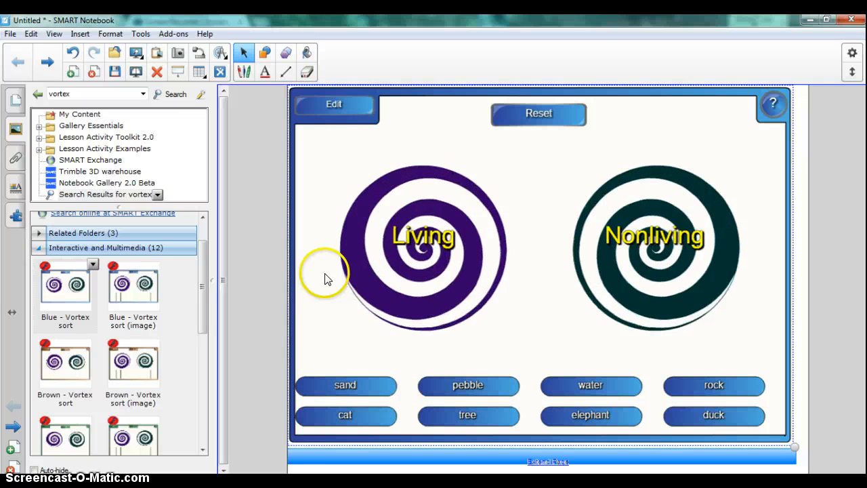
left_click_drag(344, 385, 638, 265)
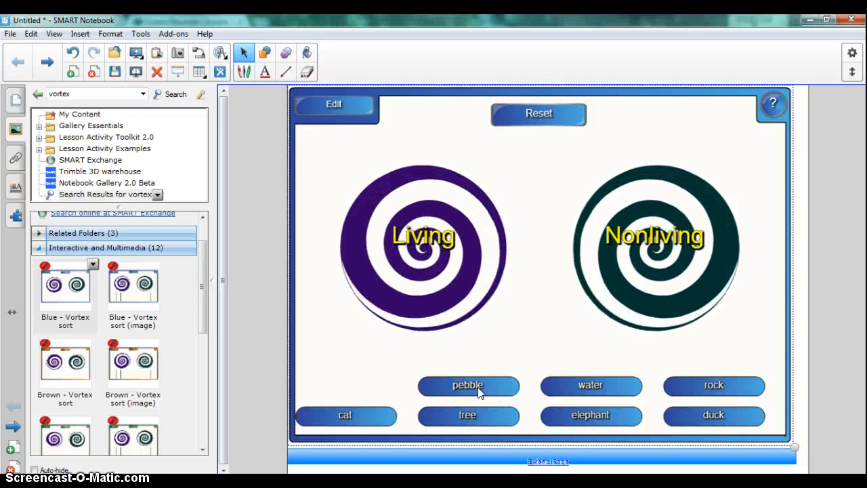
left_click_drag(479, 392, 424, 228)
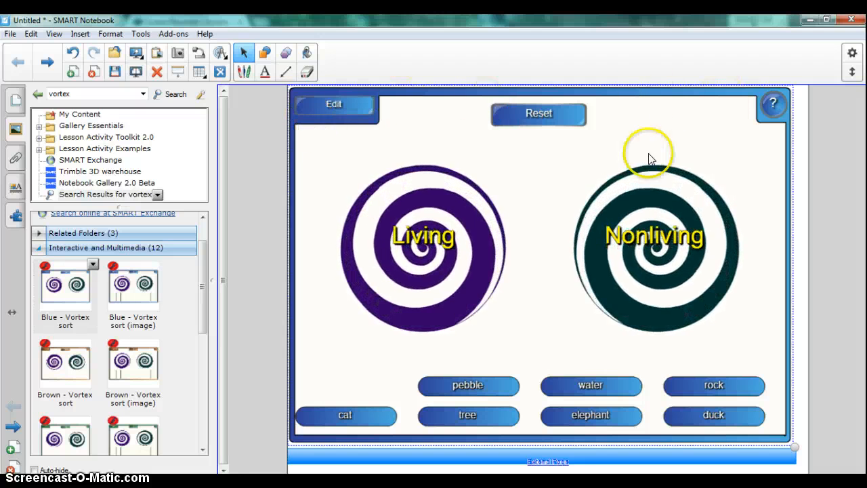
Shrink the vortex sort activity slightly on the page and lock it in place
left_click_drag(794, 447, 803, 428)
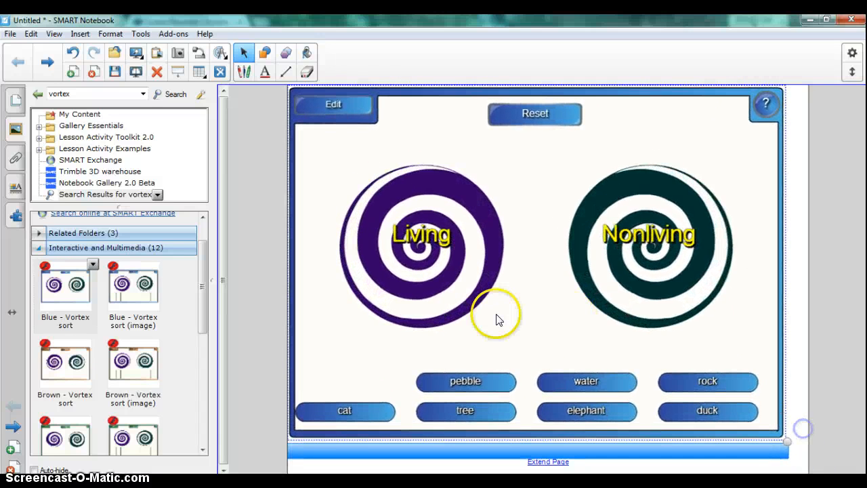
right_click(359, 109)
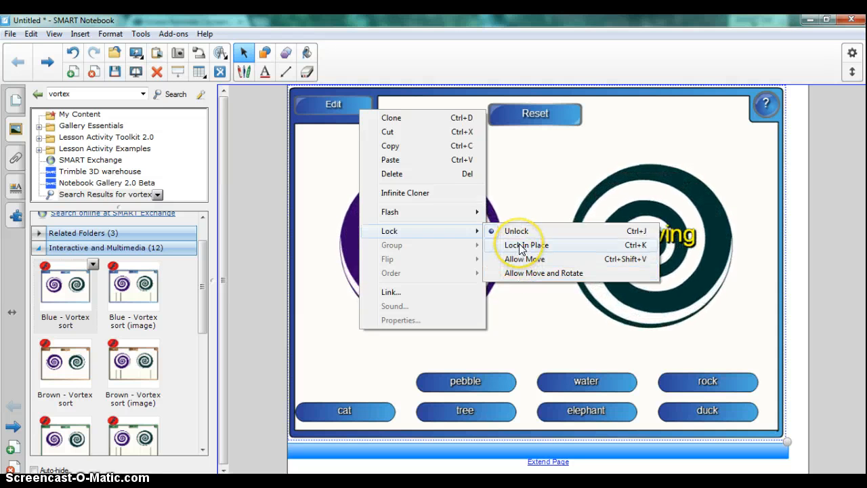
left_click(520, 247)
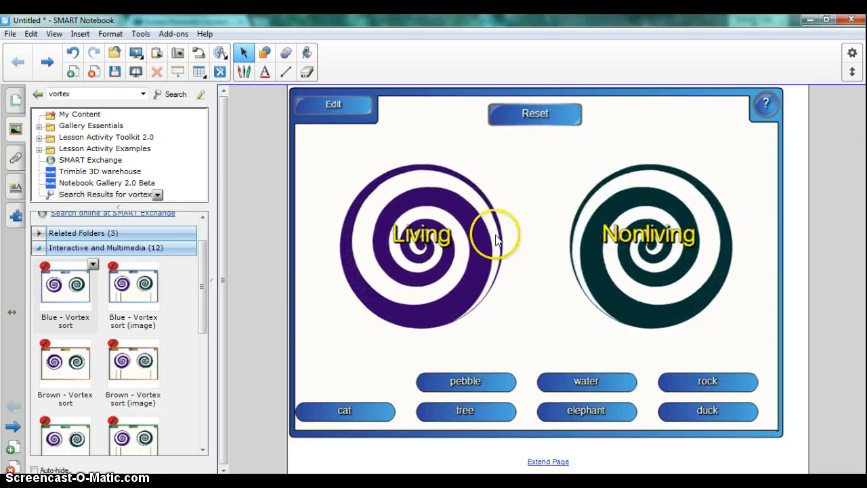
Test the activity in full screen by sorting "water" into Nonliving and "rock" into Living, and return to the normal view
left_click(55, 34)
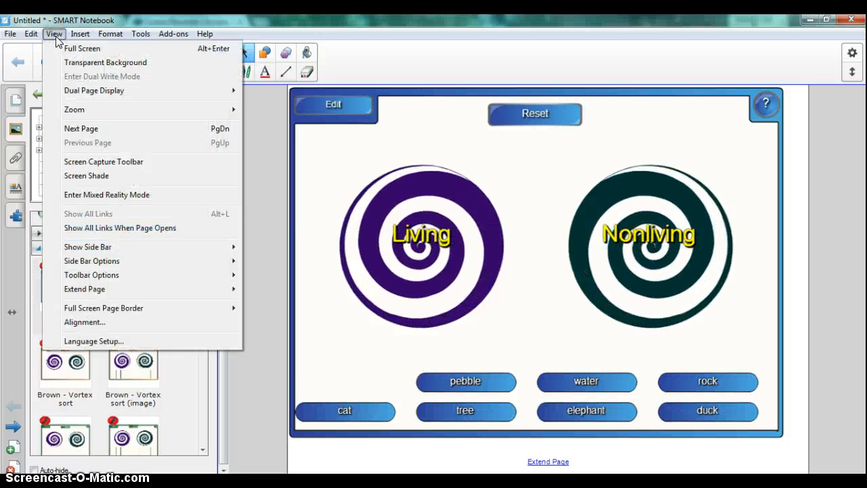
left_click(63, 46)
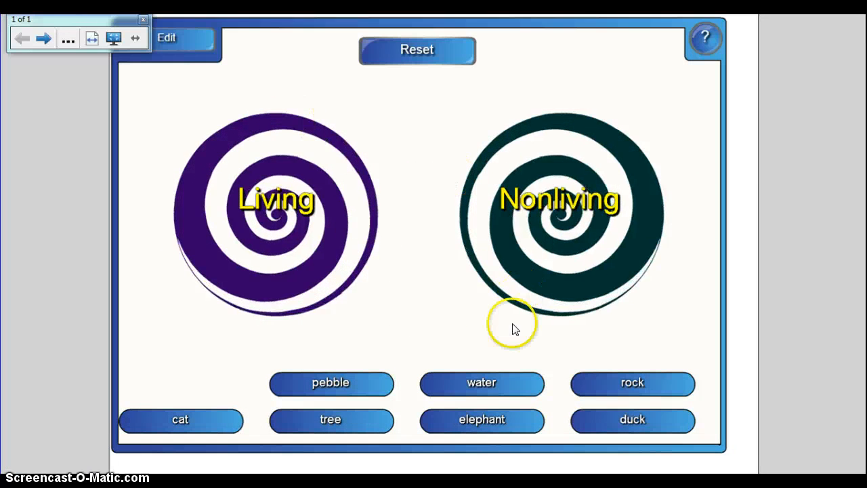
left_click_drag(484, 385, 558, 244)
left_click(637, 388)
left_click_drag(637, 387, 288, 208)
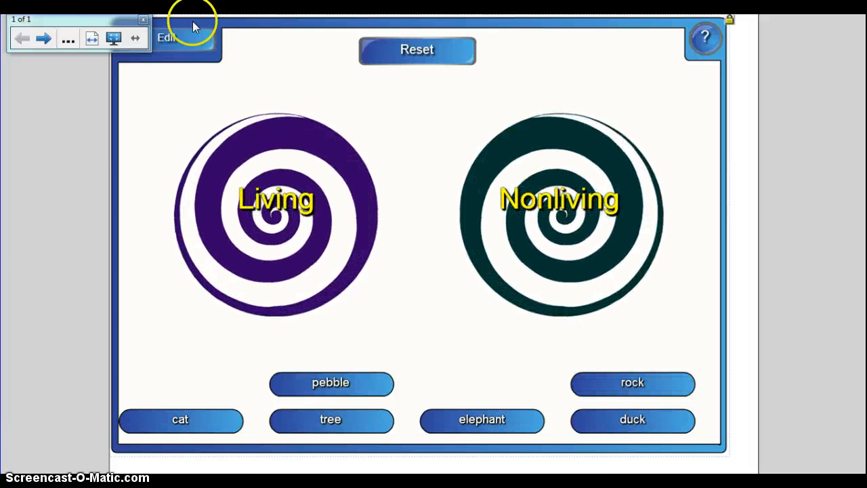
left_click(114, 40)
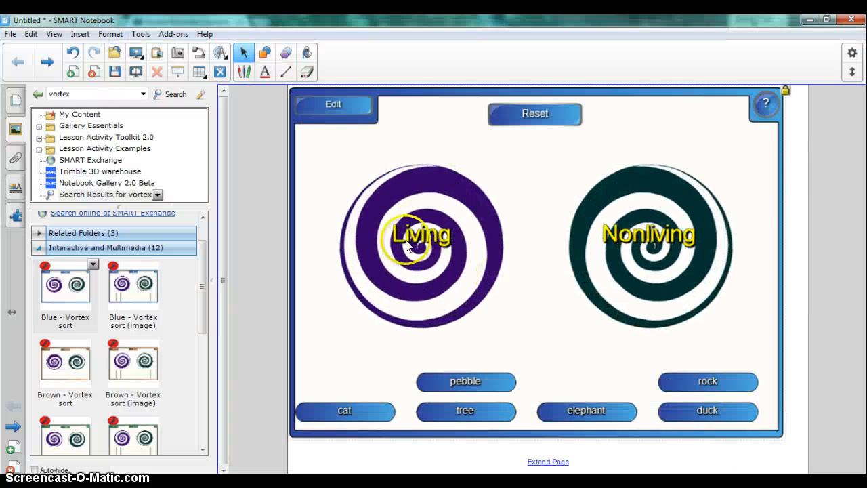
Reshuffle the words through the activity's settings and test sorting "rock" and "pebble" into Nonliving
left_click(334, 108)
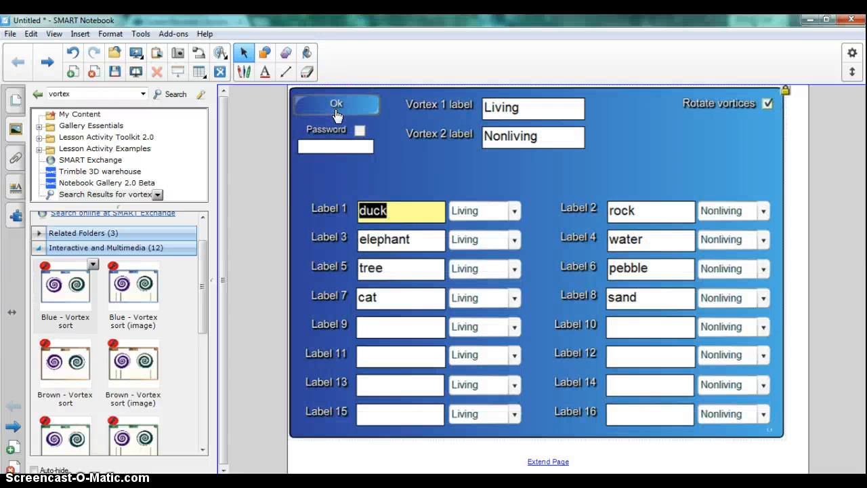
left_click(337, 109)
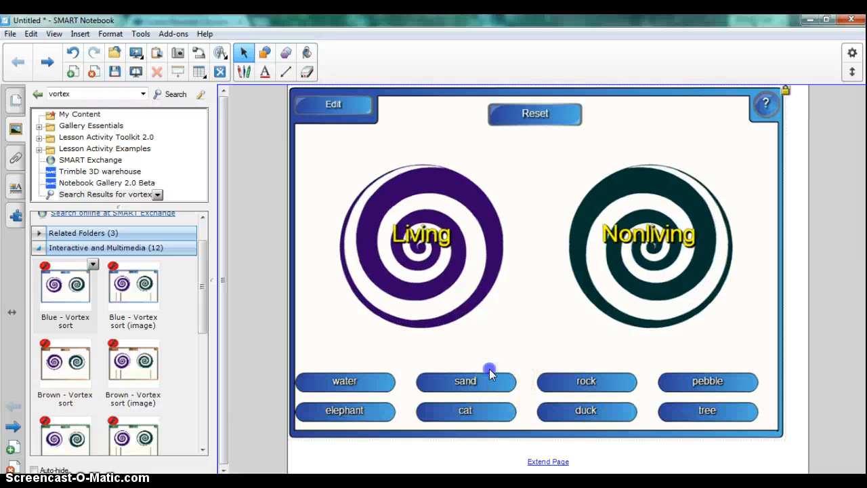
left_click_drag(596, 382, 708, 239)
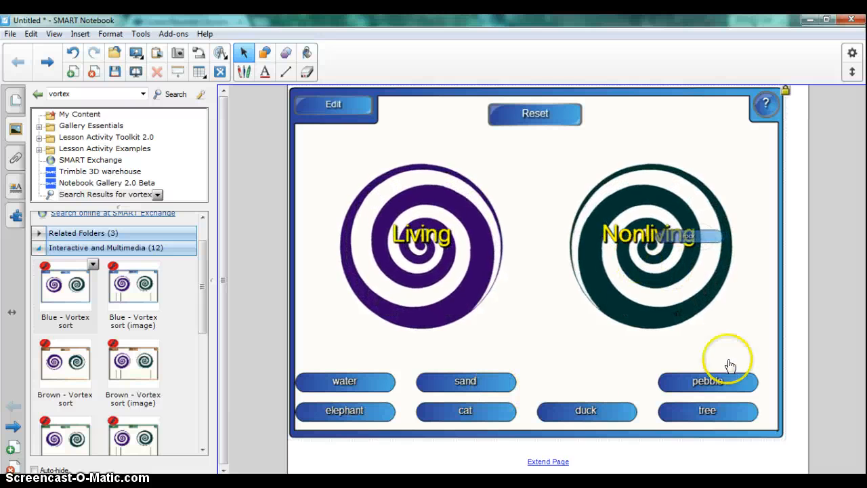
left_click_drag(729, 366, 658, 262)
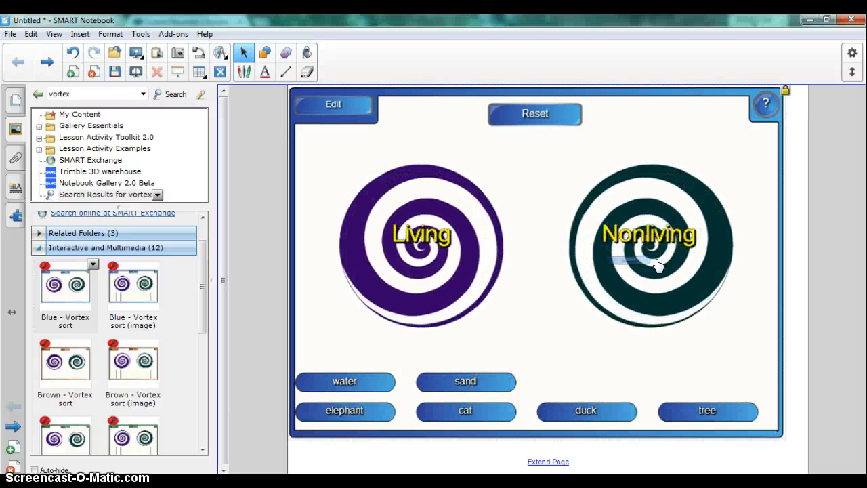
Reset the sorting activity to bring back all its words, and restore the maximized window to its smaller size
left_click(536, 122)
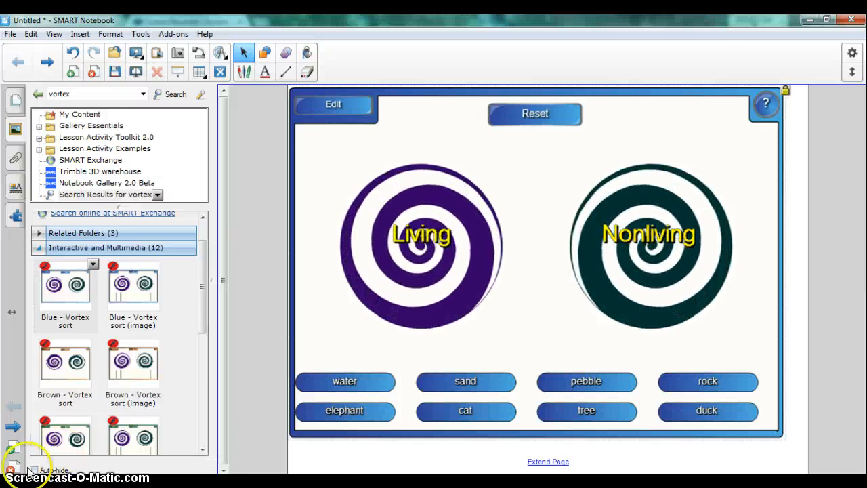
left_click(826, 19)
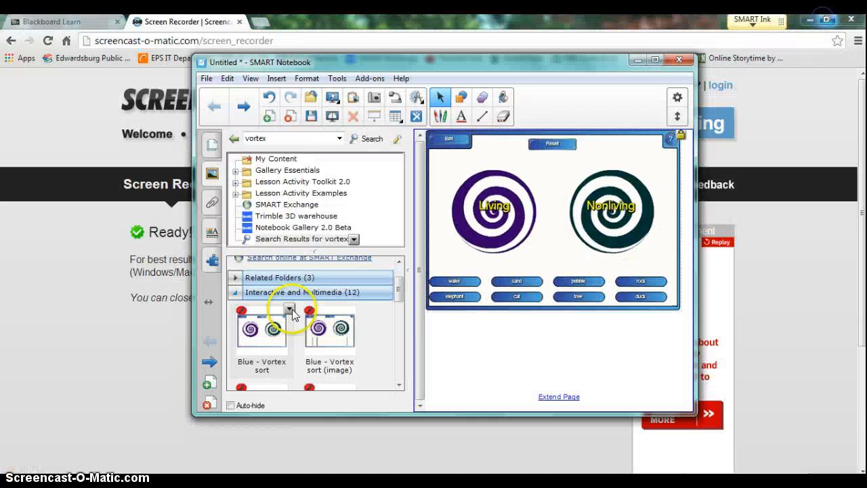